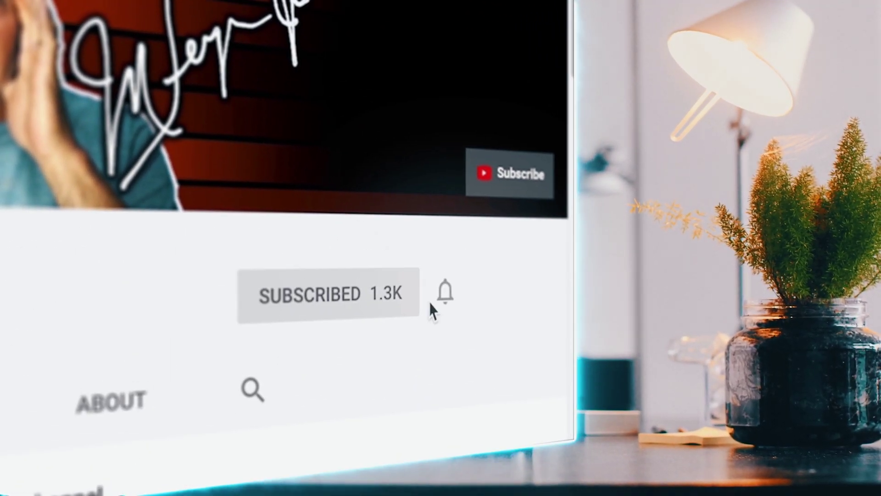
Step: Turn on the bell so every new video from the subscribed channel notifies you
click(446, 296)
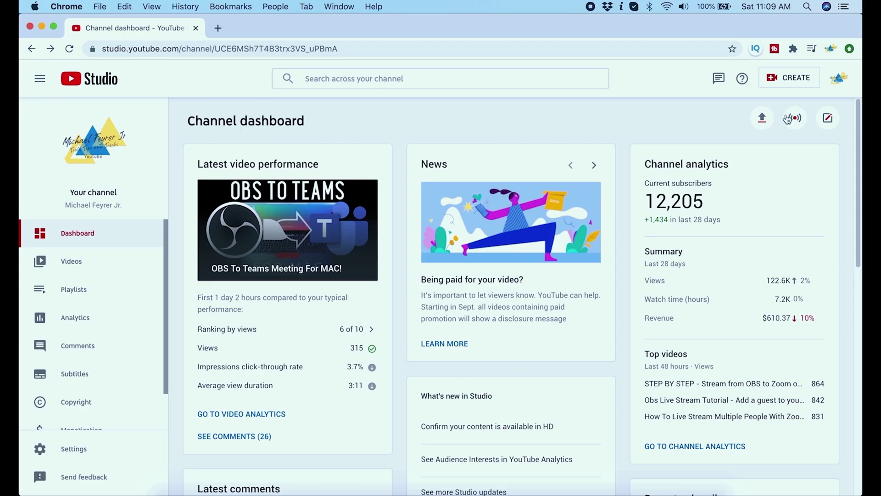
Step: Go to the live streaming area and schedule a fresh stream instead of reusing previous settings
click(793, 118)
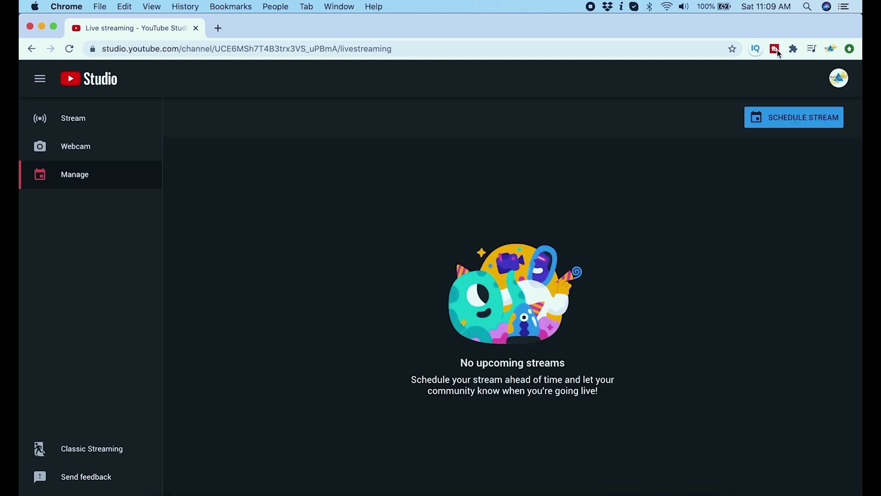
click(795, 119)
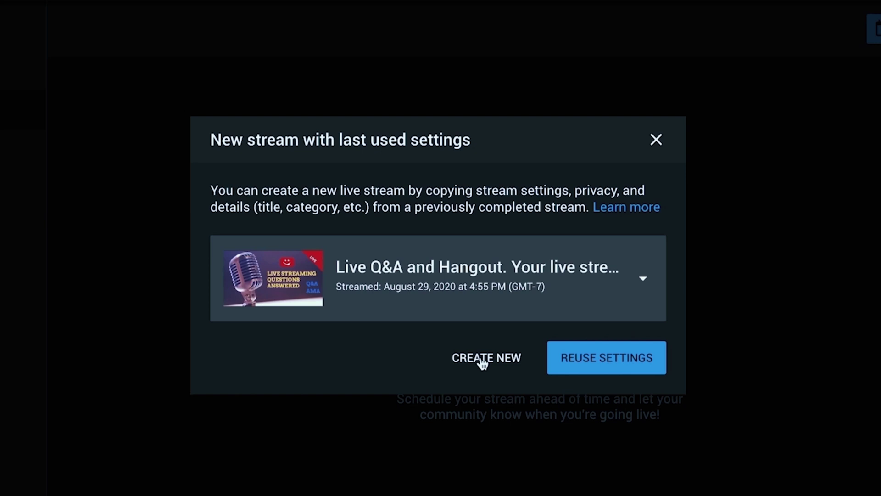
click(481, 362)
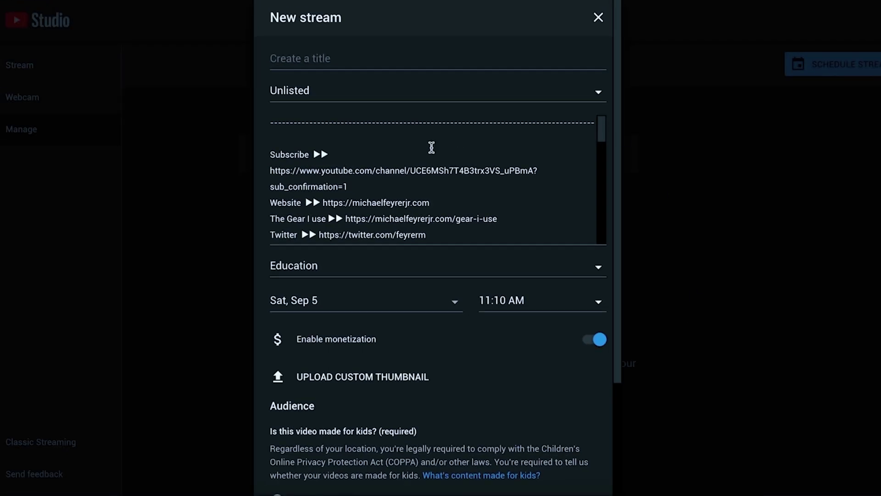
Step: Title the stream 'New Stream!', keep it Unlisted, and put 'Your description Here' atop the description
click(332, 57)
text(New Stream!)
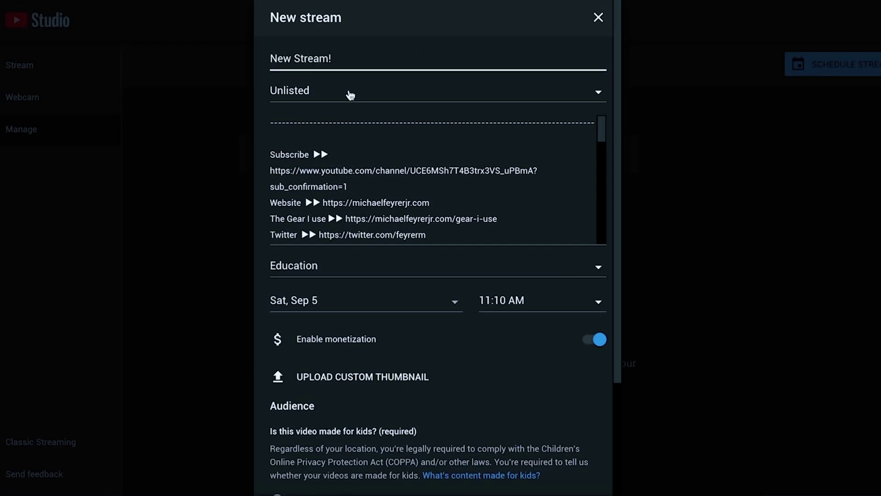
click(598, 88)
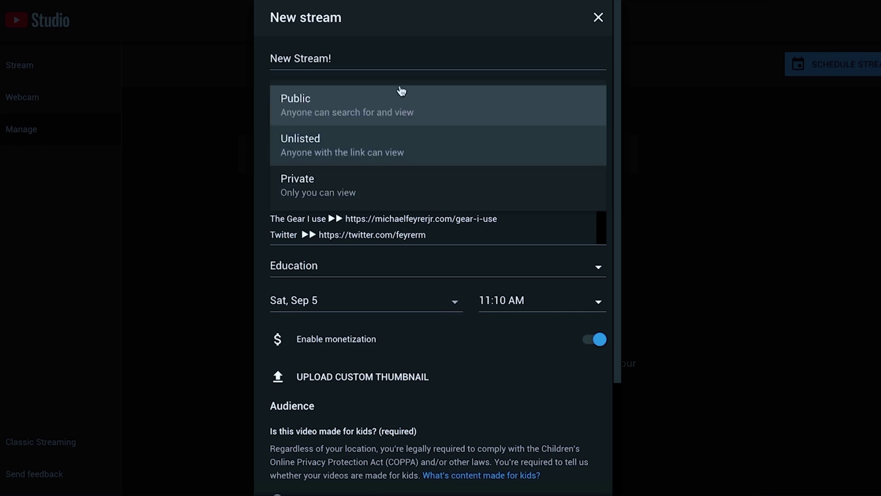
click(363, 144)
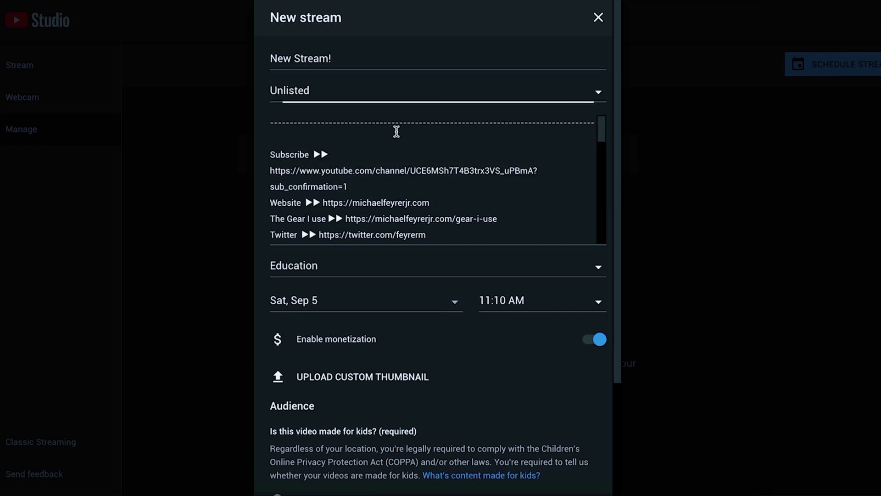
click(601, 133)
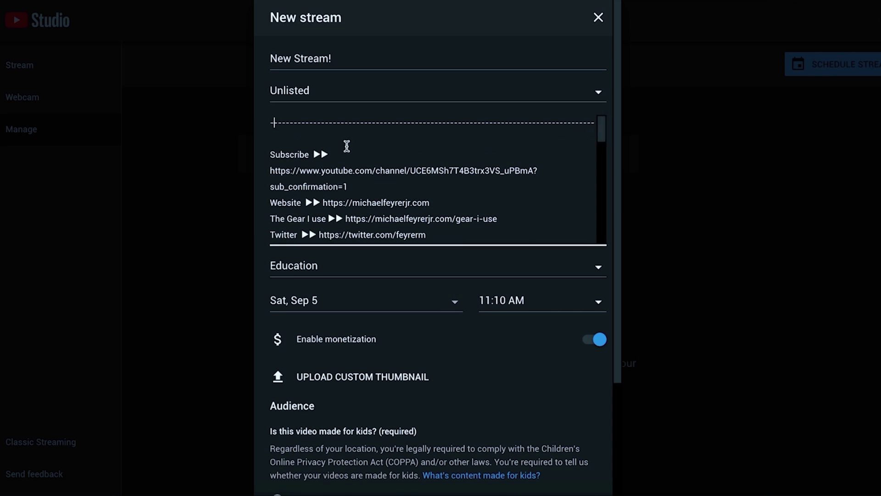
key(Return)
key(Return)
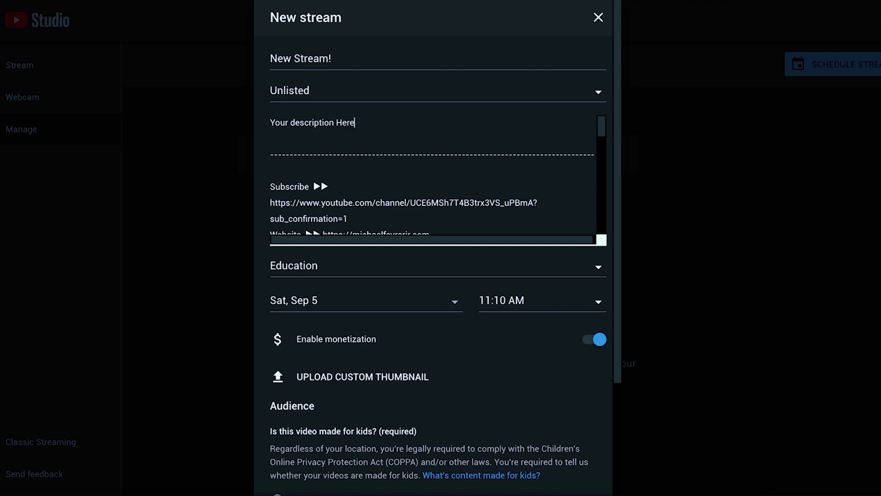
Step: Schedule the stream for Wednesday, September 9 at 9:00 AM
click(456, 306)
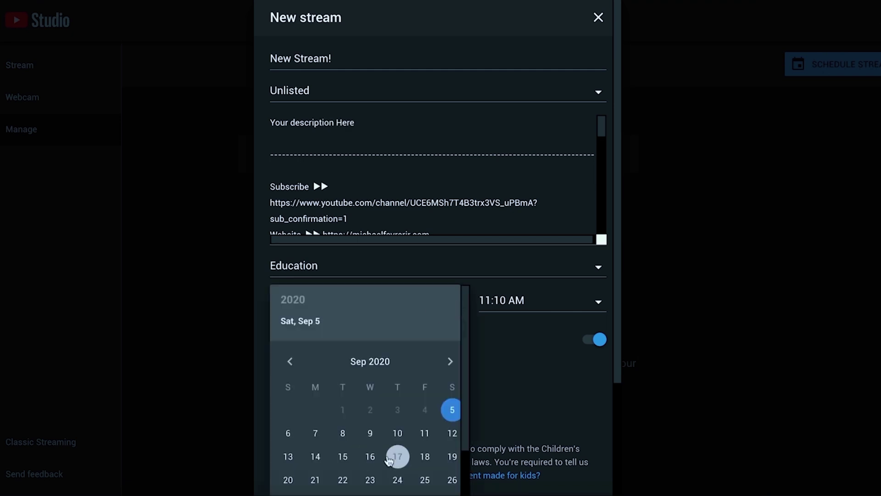
click(370, 430)
click(599, 303)
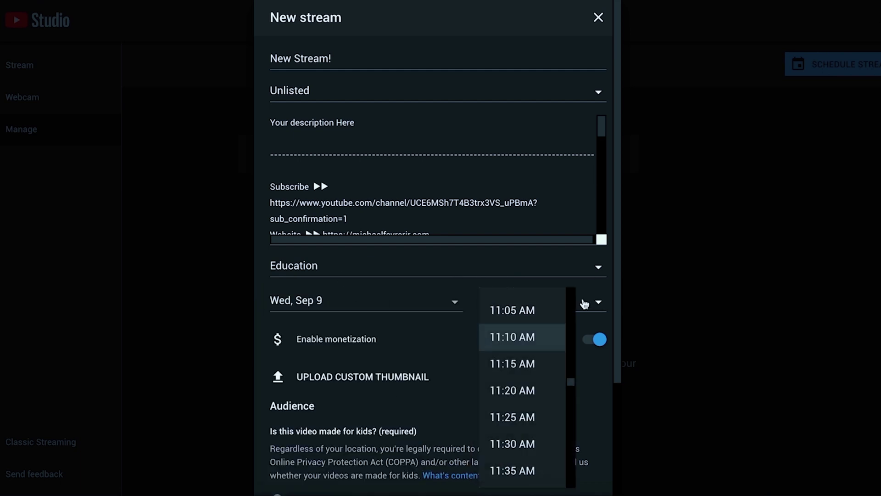
scroll(525, 397, up, 20)
scroll(525, 400, down, 15)
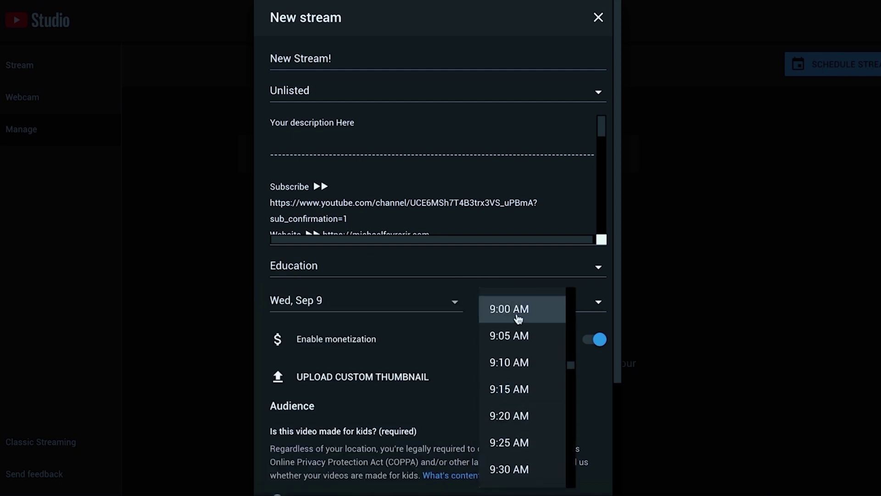
click(510, 306)
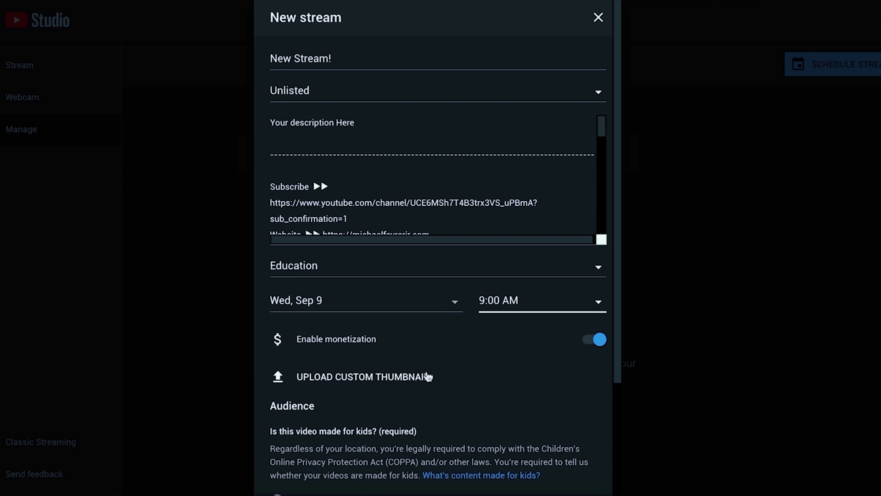
Step: Upload 'Obs To Teams Meeting For MAC!.png' as the custom thumbnail and create the stream
click(395, 377)
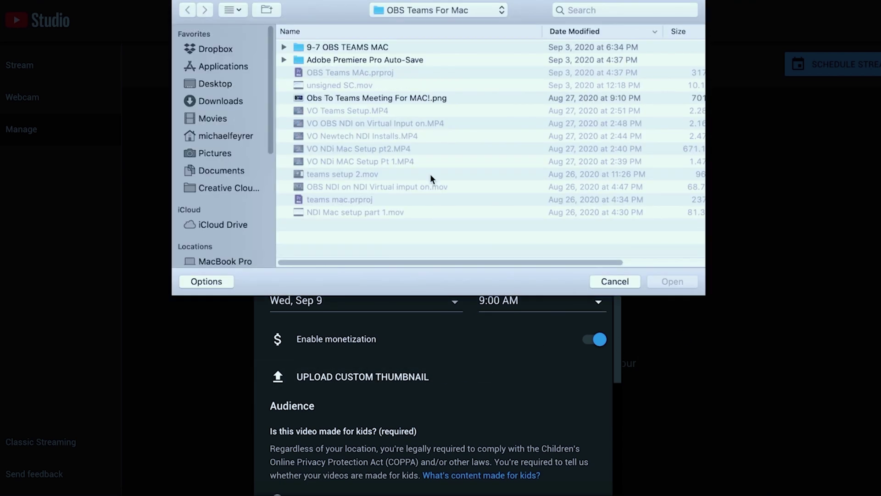
click(381, 102)
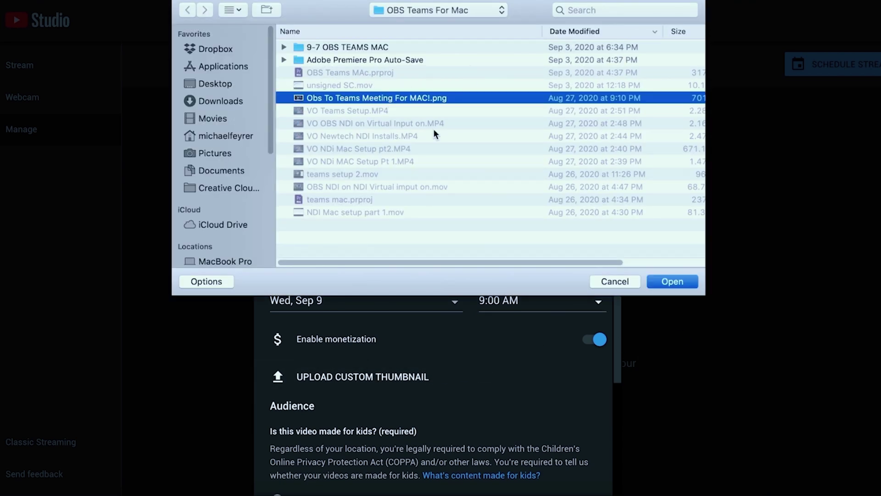
click(660, 282)
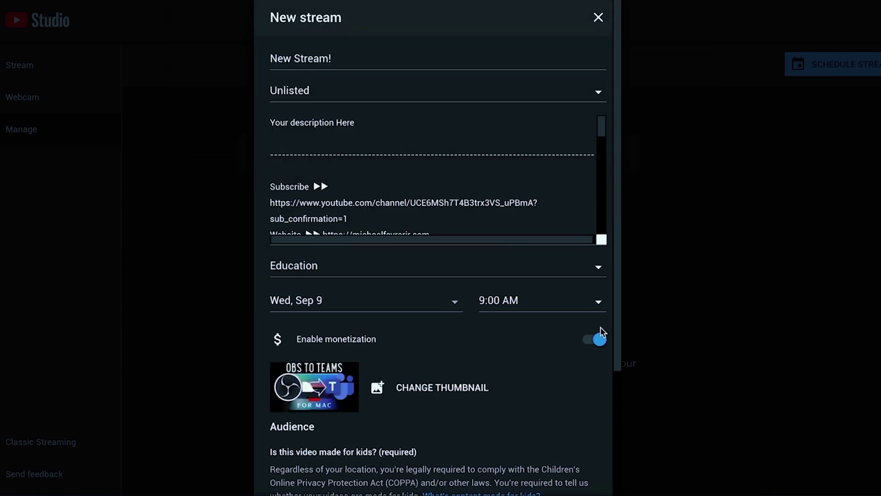
scroll(535, 374, down, 4)
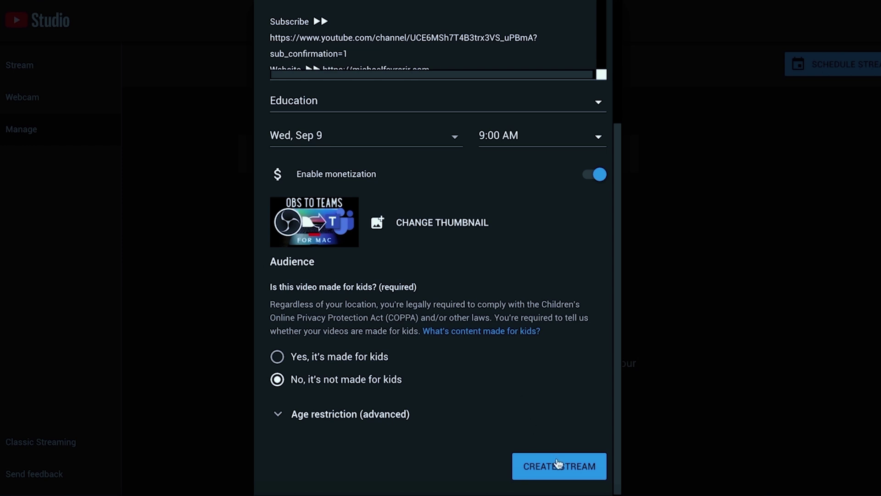
click(558, 465)
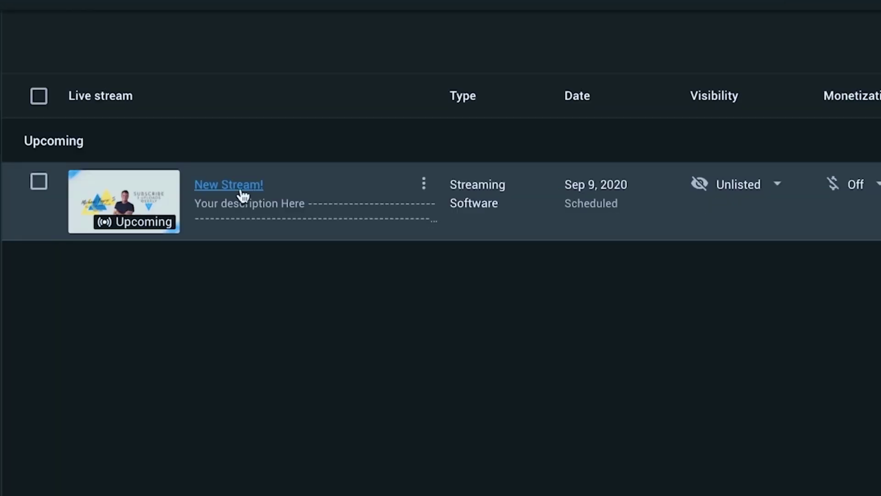
Step: Open the New Stream! page from the Upcoming list
click(240, 189)
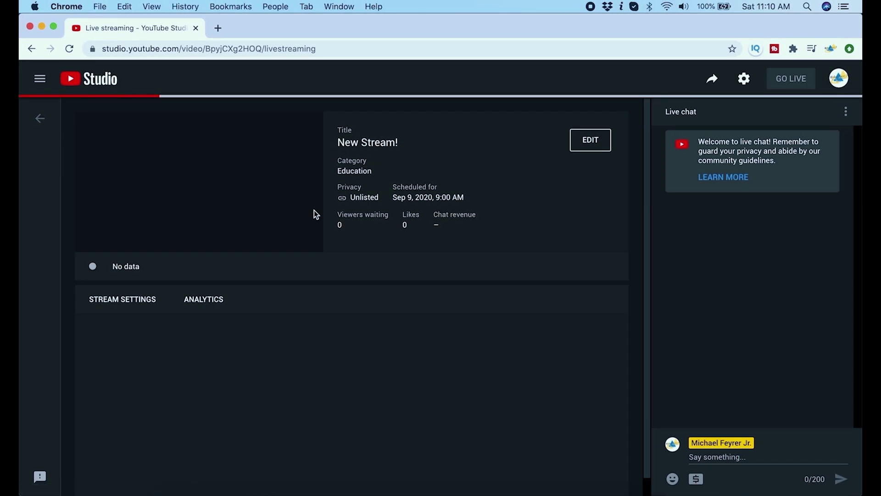
Step: Copy New Stream!'s stream key from Stream Settings and switch to OBS
scroll(335, 343, down, 3)
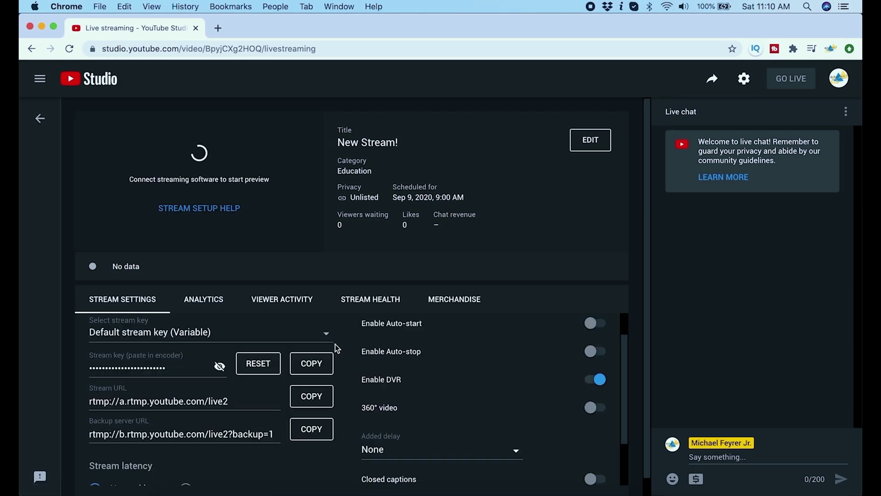
scroll(335, 343, up, 3)
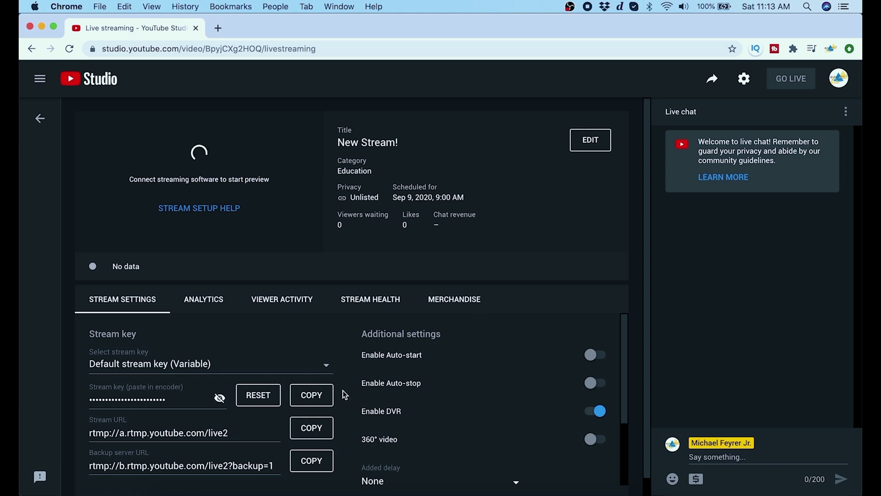
click(319, 395)
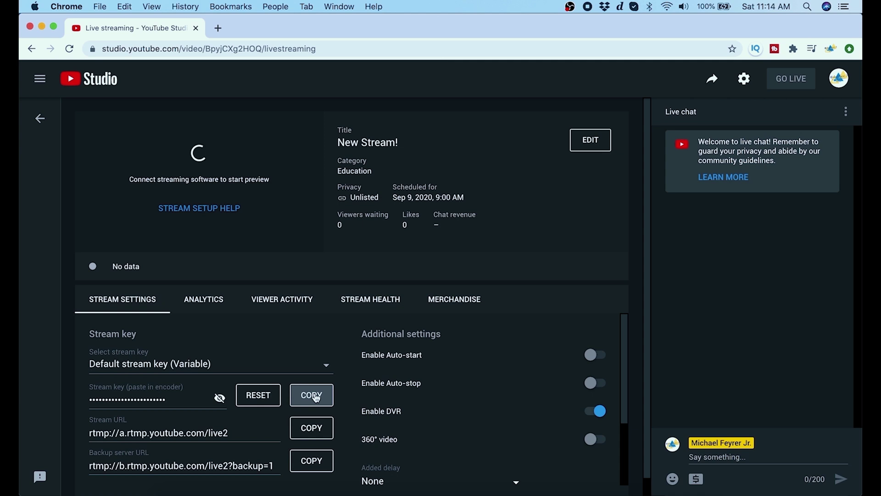
click(316, 398)
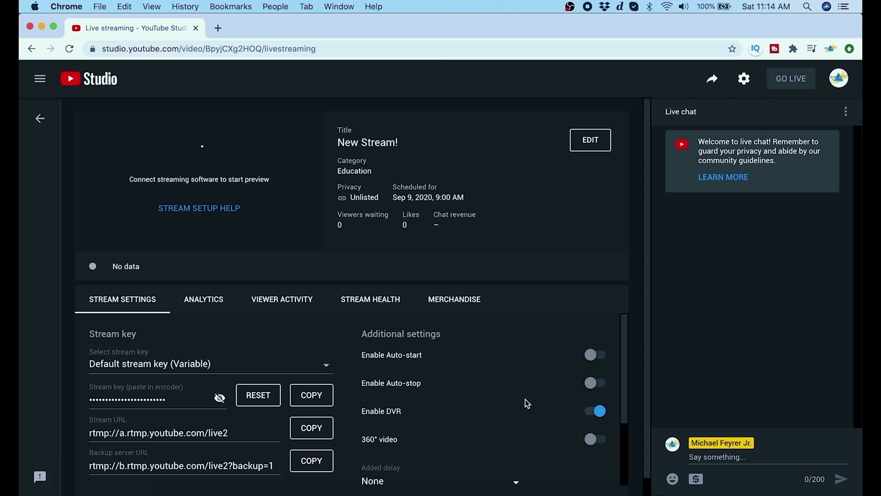
click(566, 491)
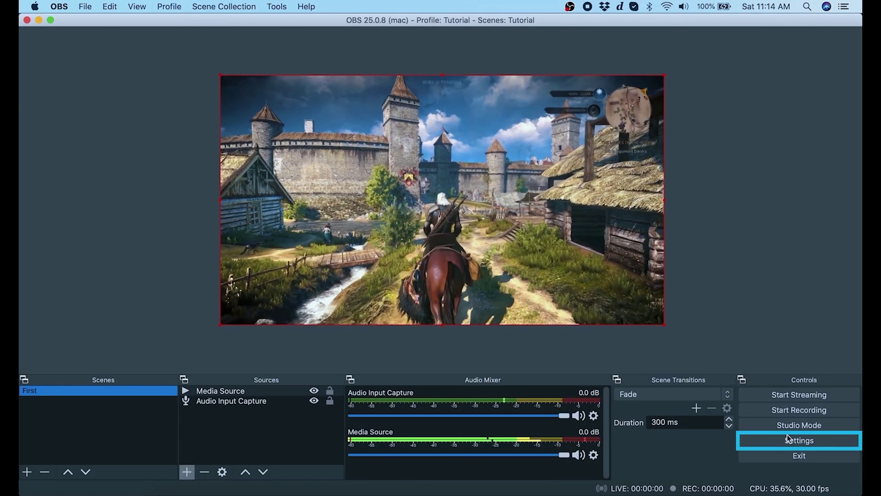
Step: Replace the OBS Stream settings key with the copied YouTube key, start streaming, and return to Chrome
click(785, 439)
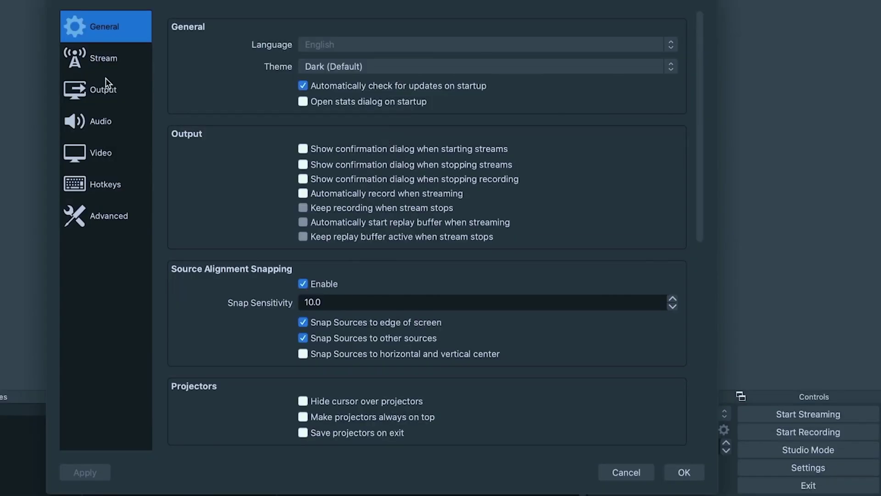
click(110, 58)
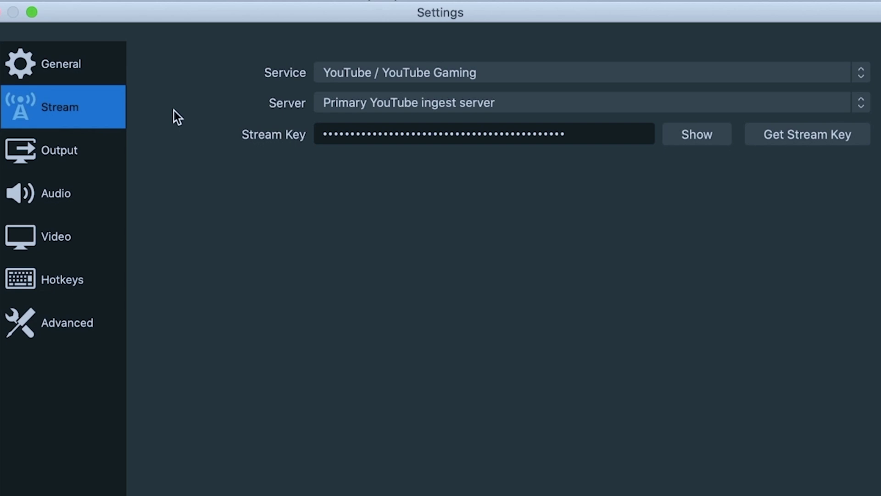
click(569, 126)
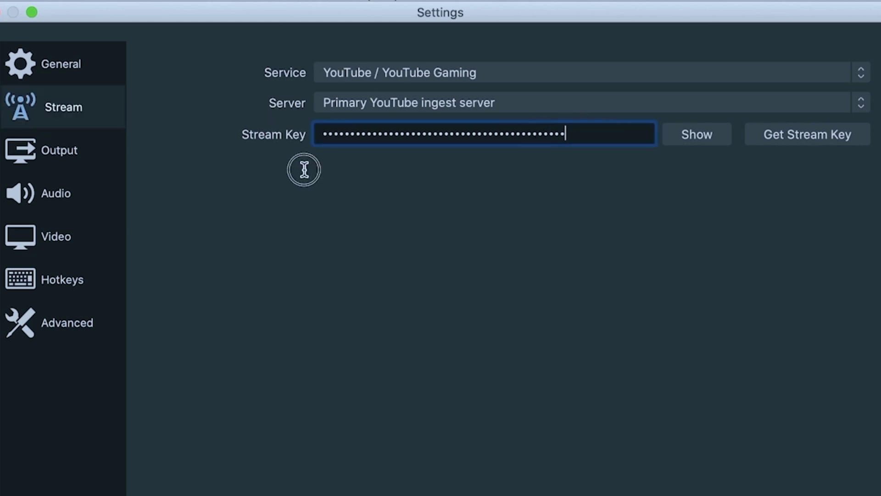
key(super+a)
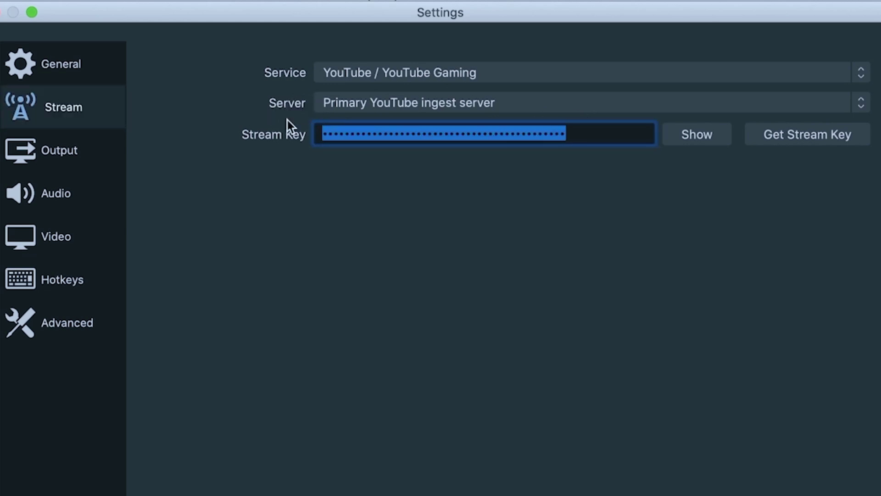
key(super+v)
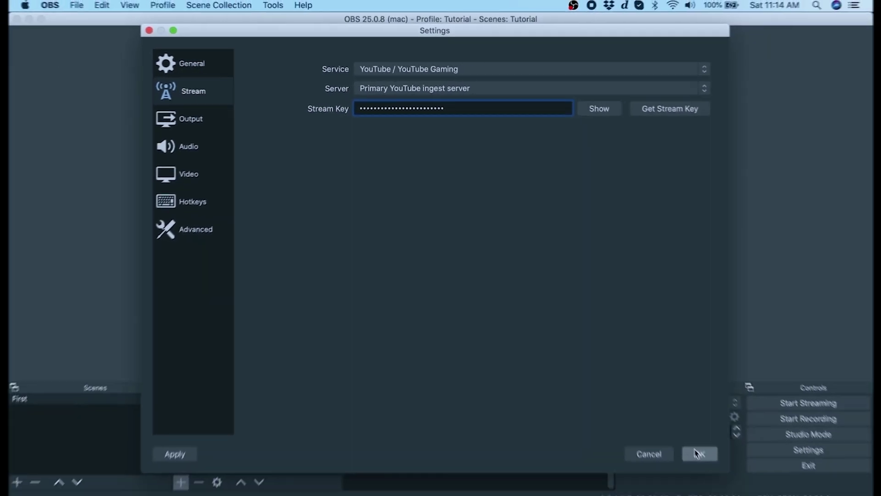
click(693, 443)
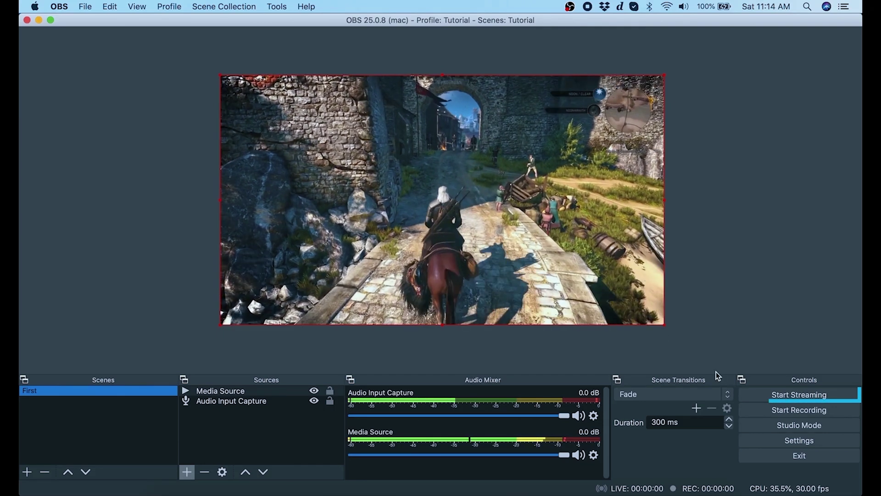
click(782, 396)
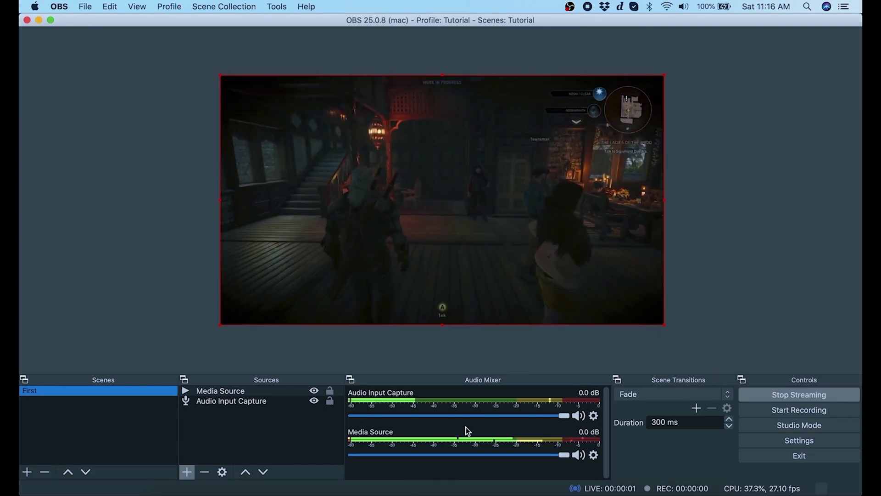
click(223, 491)
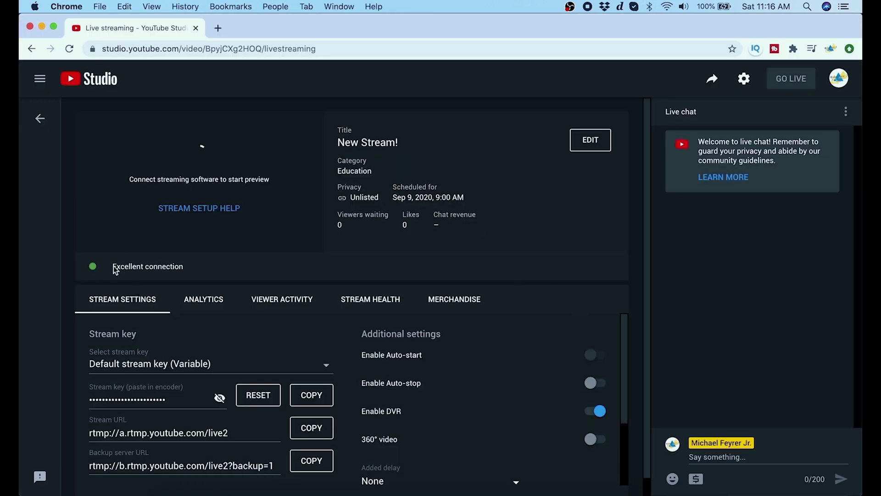
Step: Highlight the Excellent connection status on the New Stream! page, then clear the selection
drag(113, 266, 160, 265)
click(220, 260)
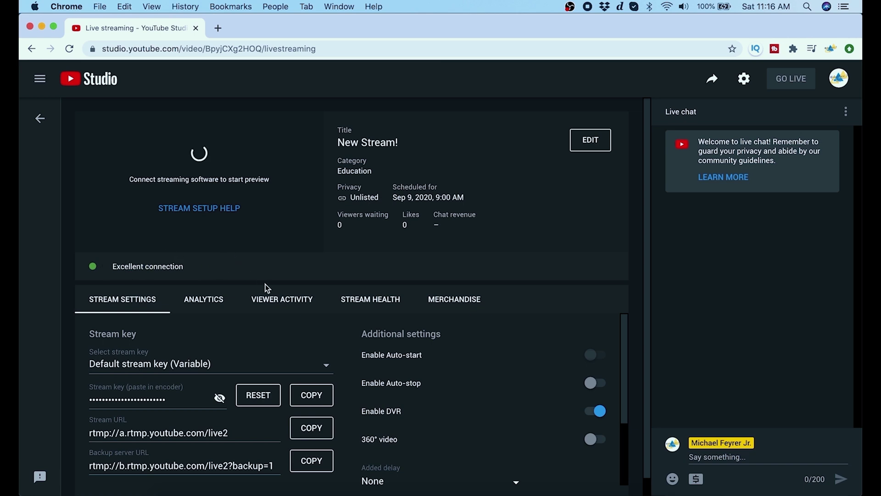